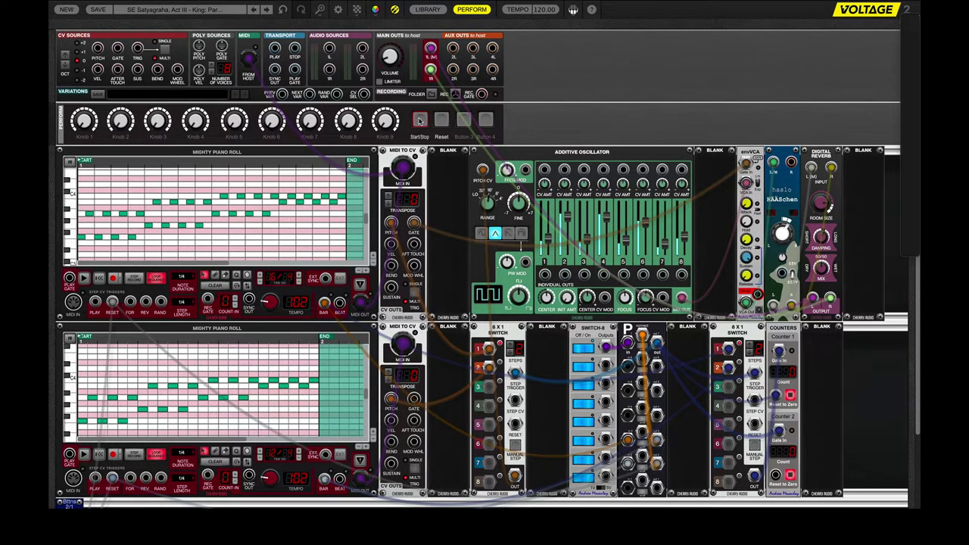
Start playback of both piano-roll sequences with the Perform panel's Start/Stop button.
click(420, 120)
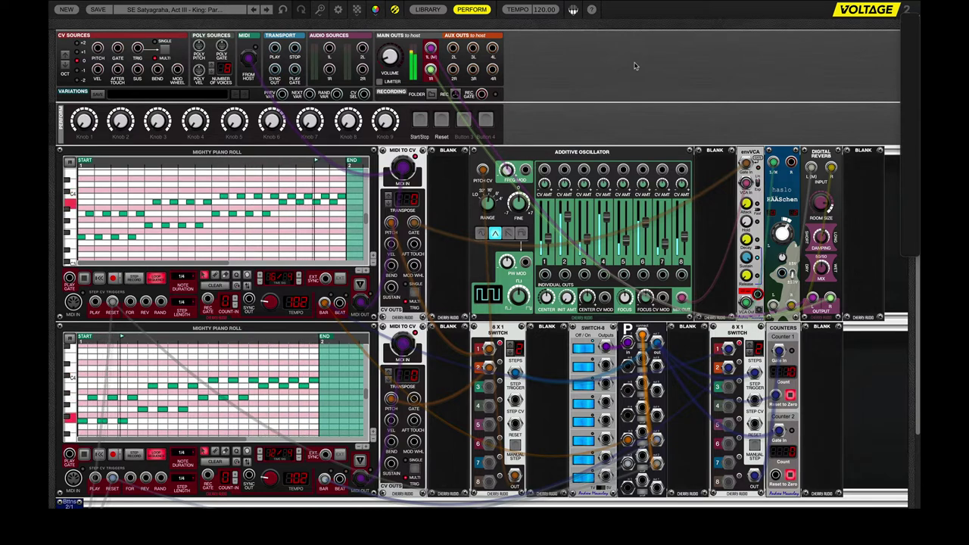
Stop playback of the piano-roll sequences with the Perform panel's Start/Stop button.
click(420, 120)
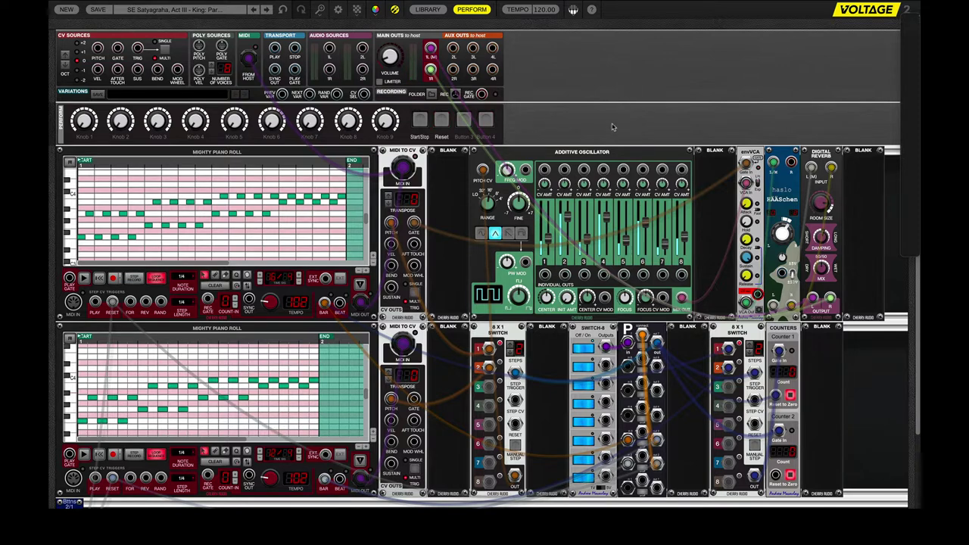
double_click(606, 152)
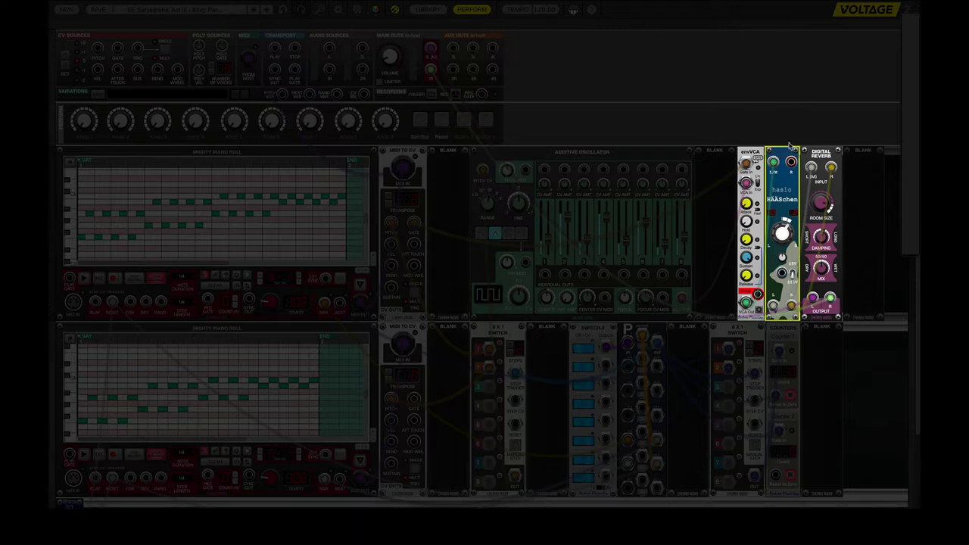
click(820, 148)
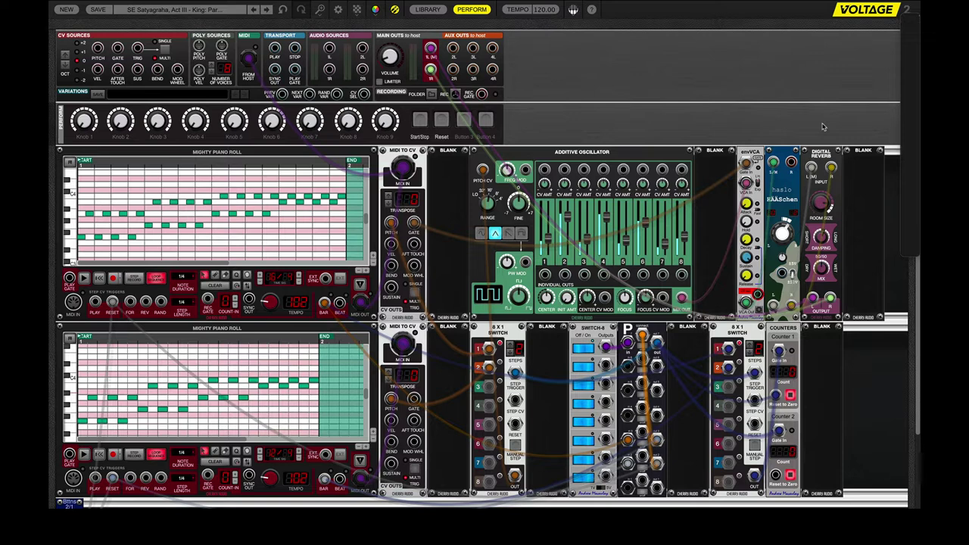
Restart playback so the two piano-roll sequences drive the additive oscillator again.
click(421, 120)
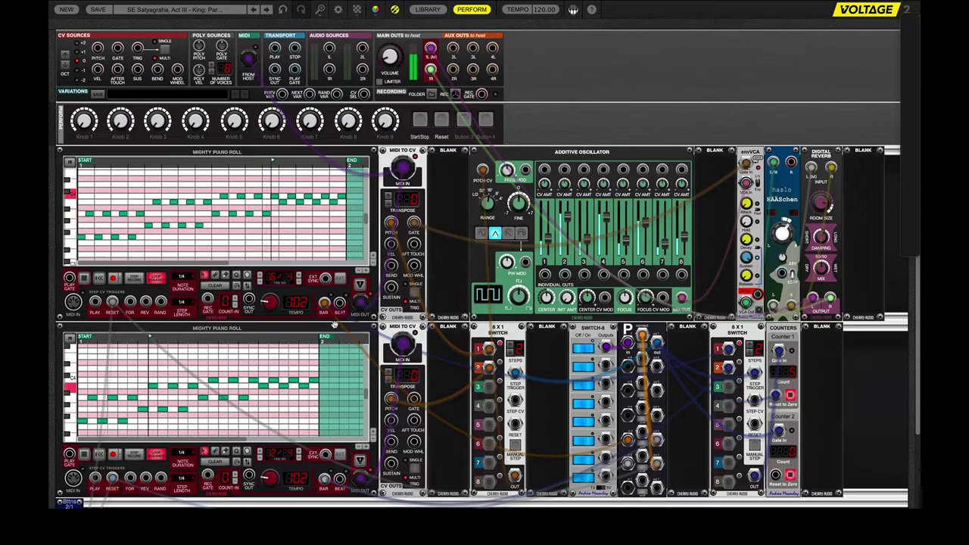
drag(324, 304, 324, 308)
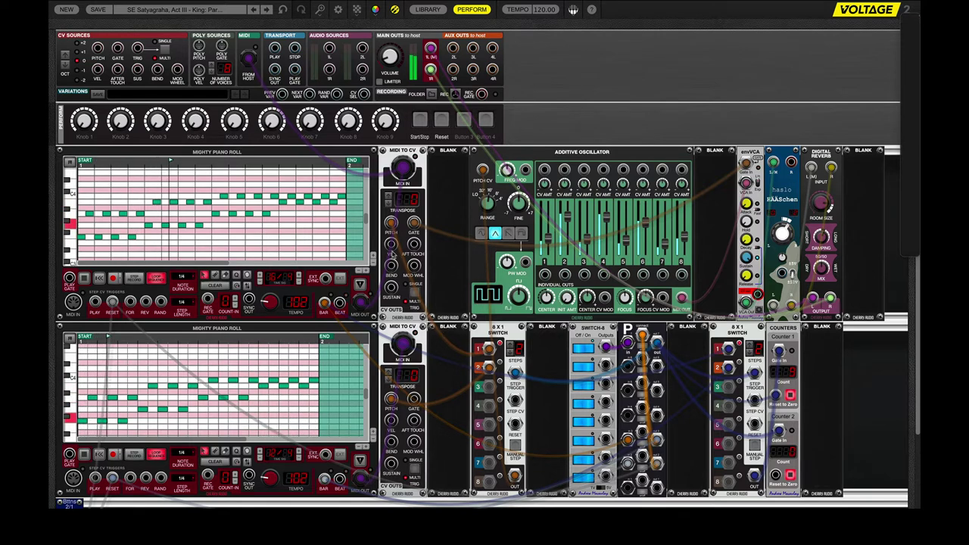
click(333, 148)
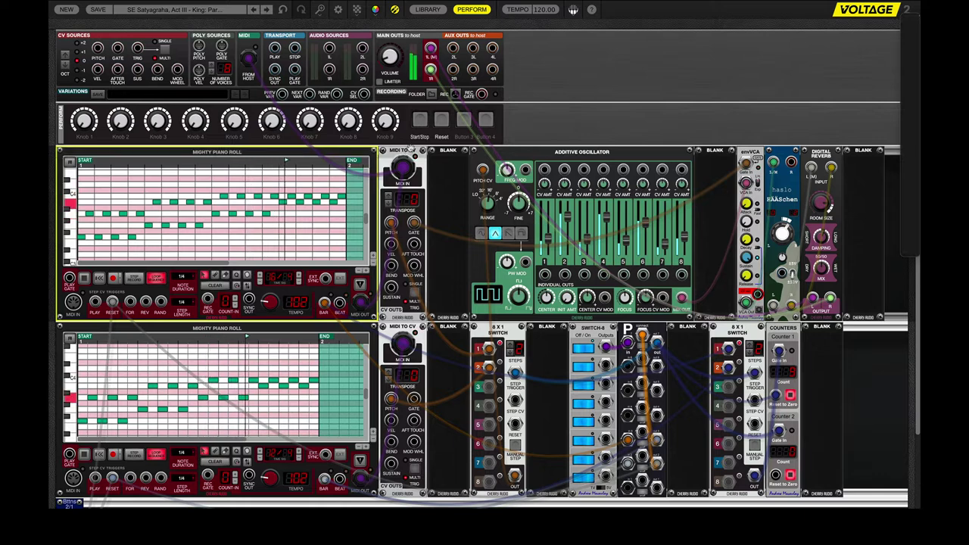
click(410, 151)
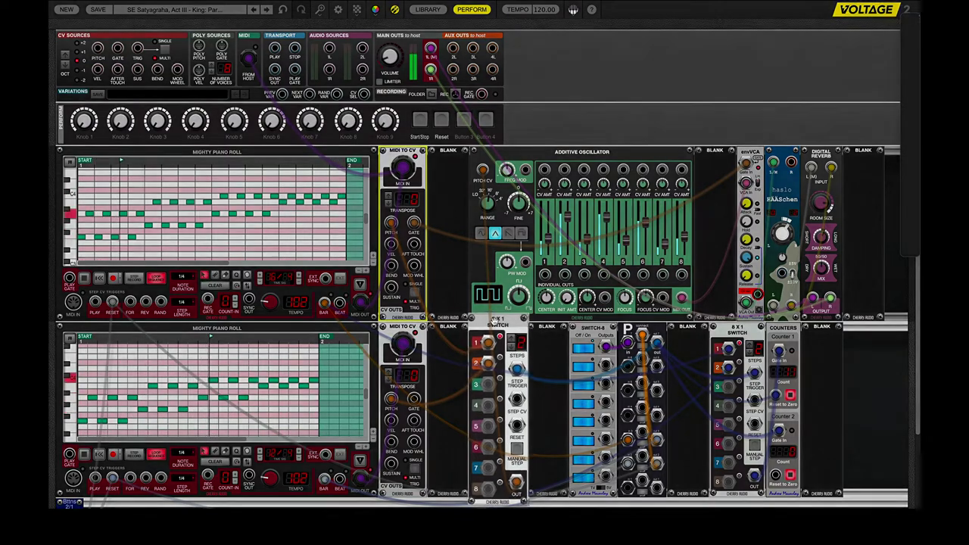
mouse_move(513, 331)
mouse_down()
mouse_move(518, 289)
mouse_move(514, 331)
mouse_up()
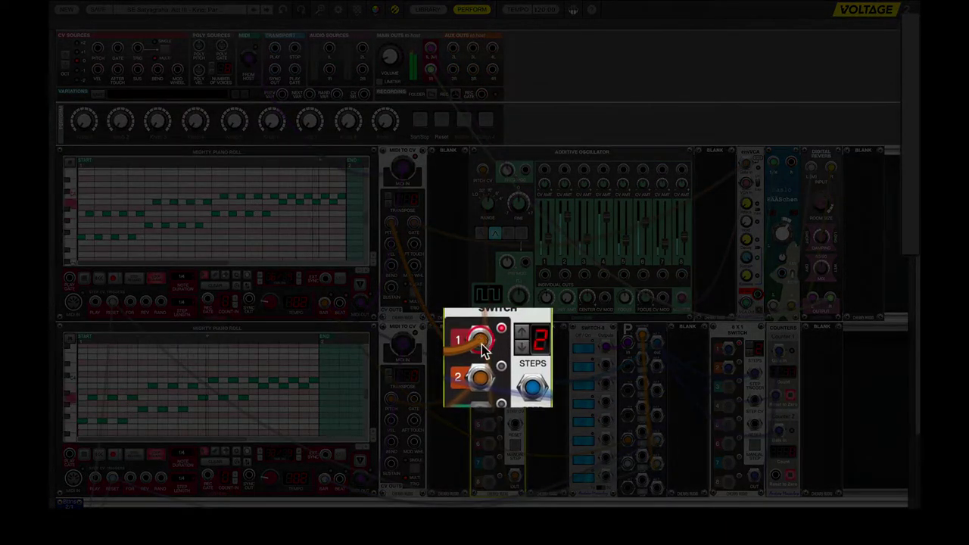
Re-plug the orange cable from jack 1 to jack 2 on the left 8X1 SWITCH.
drag(482, 355, 484, 381)
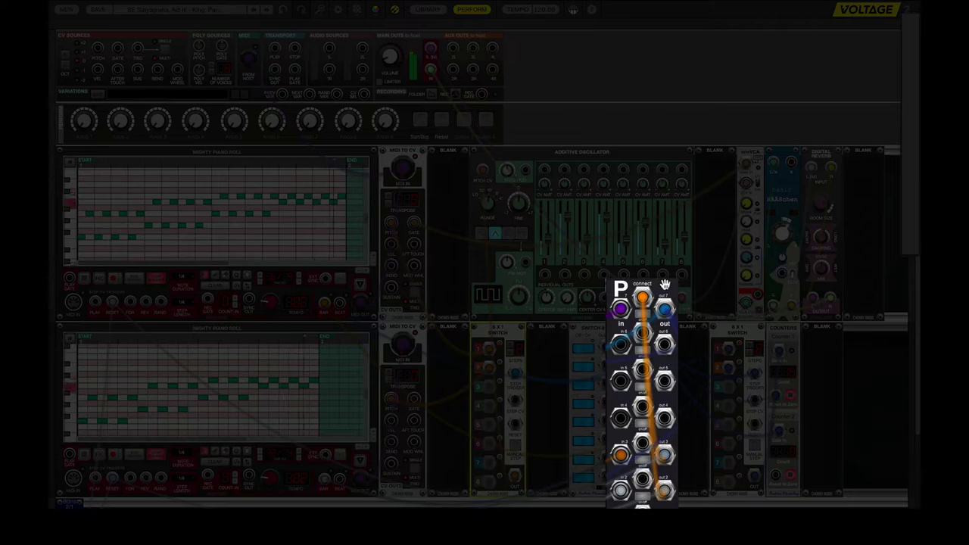
Patch the lower piano roll's BAR and Switch-8's top output into P, then unplug the switch-to-Pitch-CV cable.
click(665, 284)
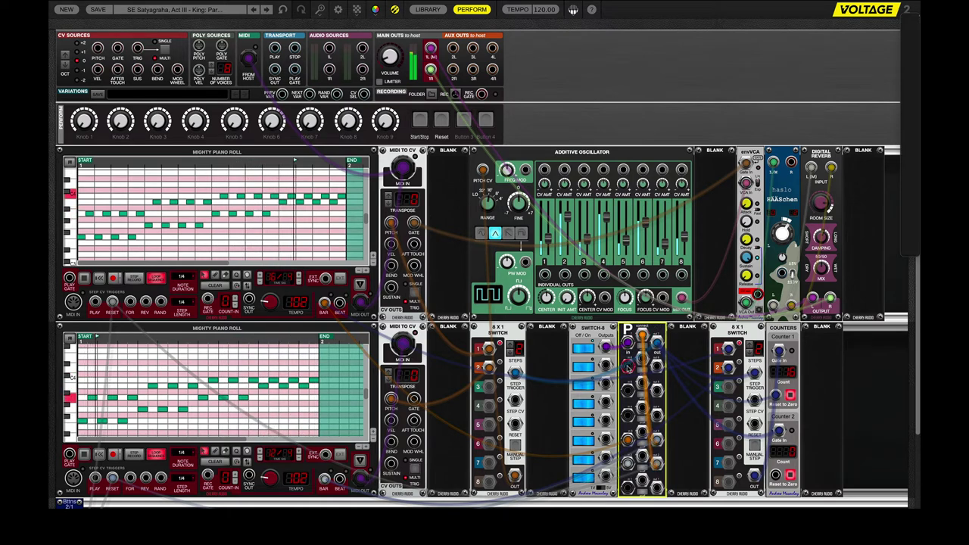
drag(324, 478, 626, 463)
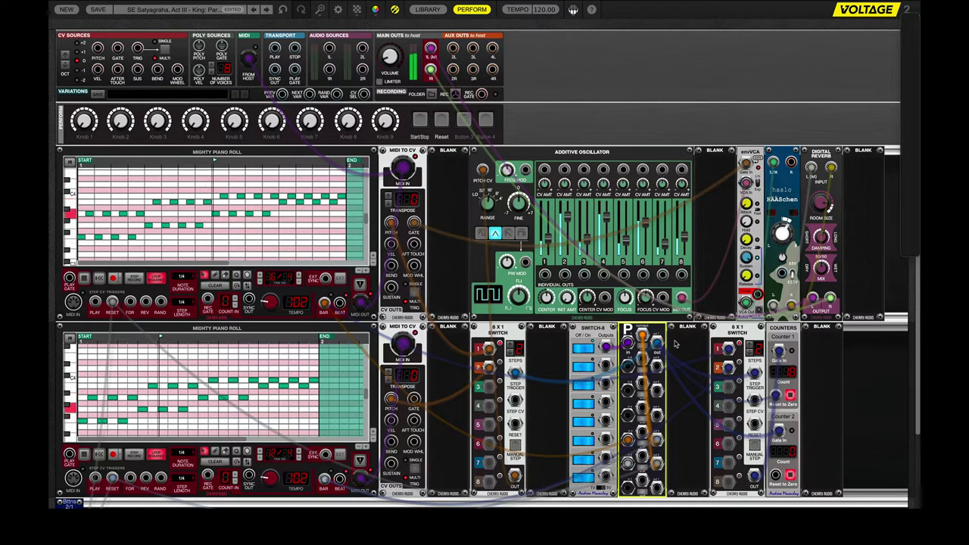
drag(628, 341, 605, 345)
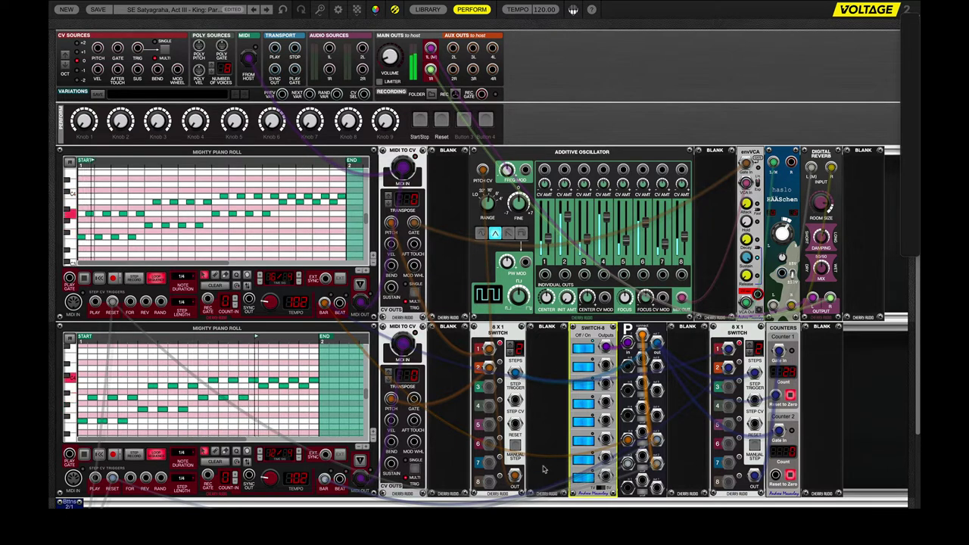
drag(483, 169, 516, 475)
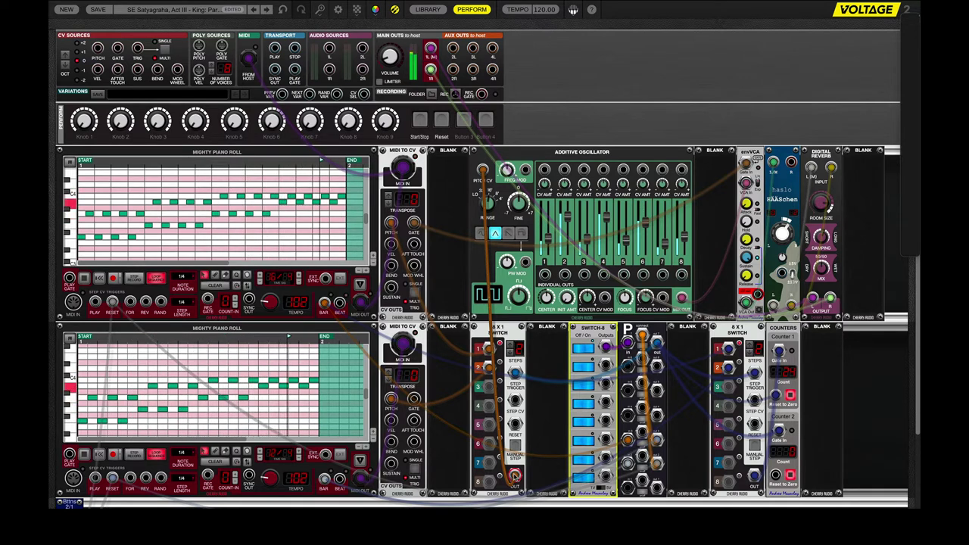
drag(515, 476, 540, 467)
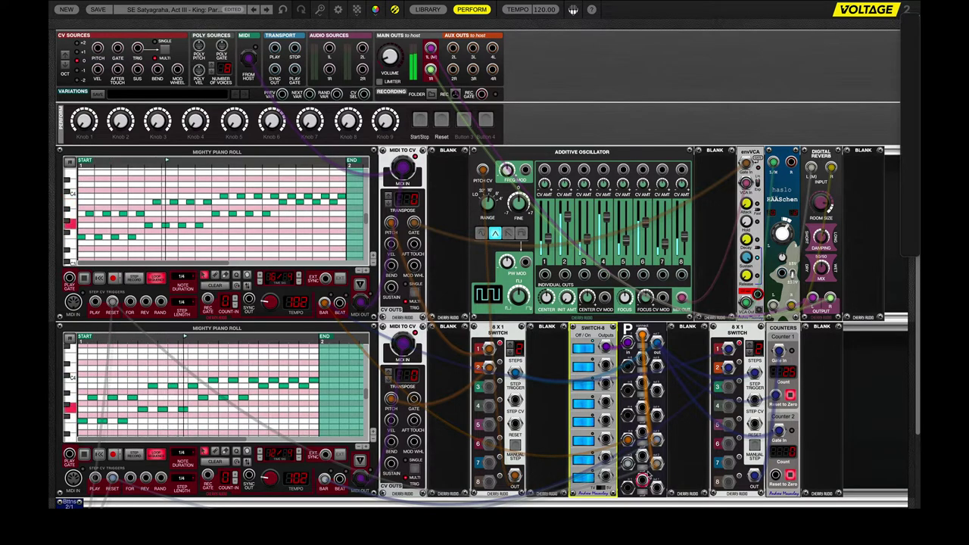
Plug a cable into P's out 2 jack and connect the top piano roll's BAR output to P.
drag(541, 467, 628, 439)
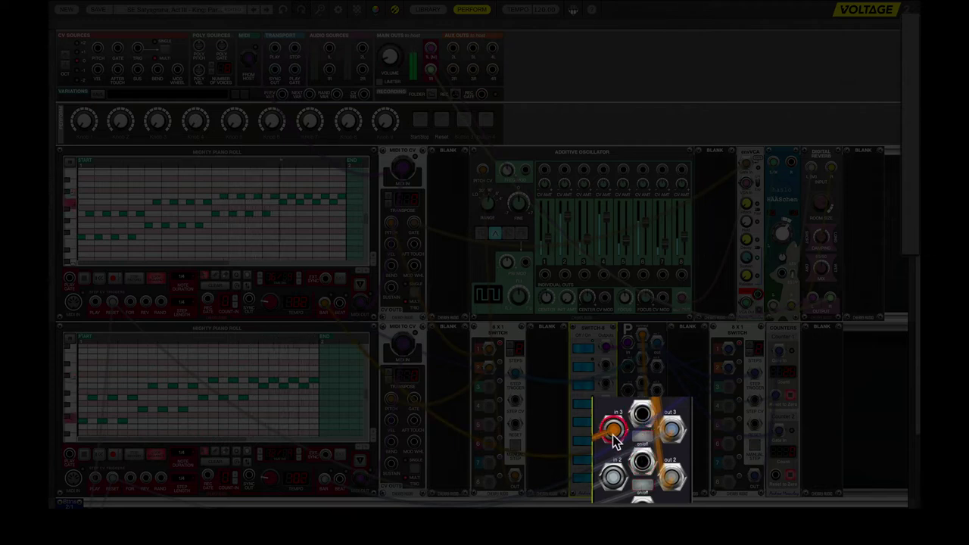
drag(615, 477, 681, 475)
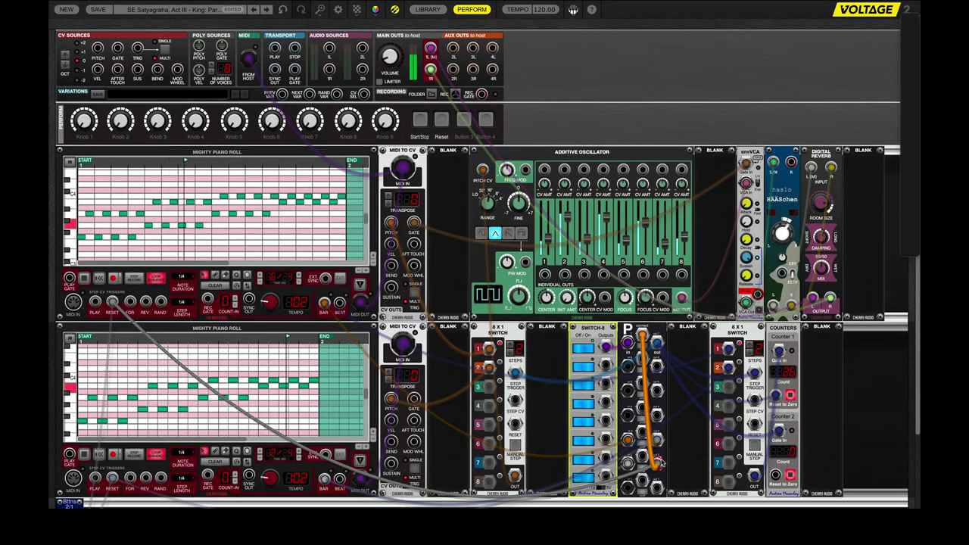
drag(324, 303, 626, 439)
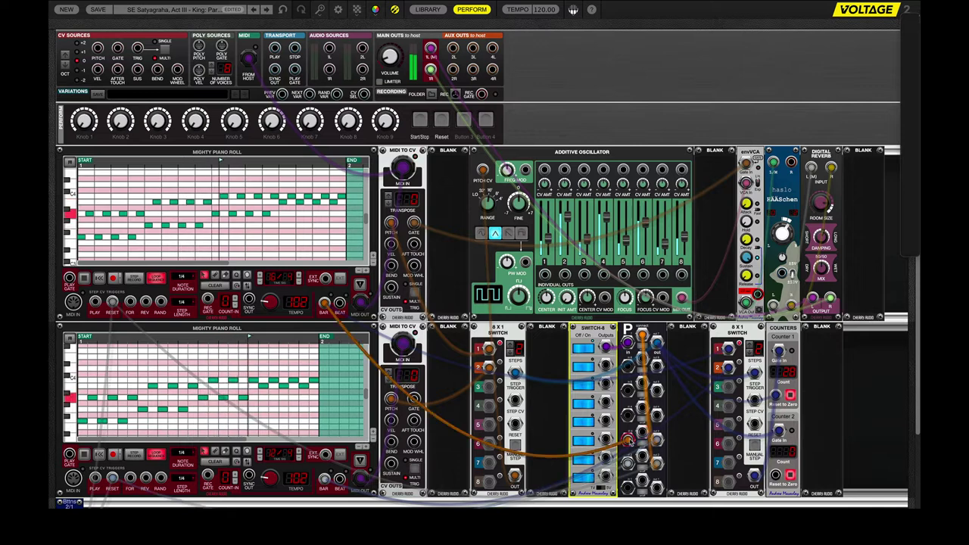
Connect the top piano roll's BAR output to the P module, settling it on the top jack.
drag(626, 463, 628, 442)
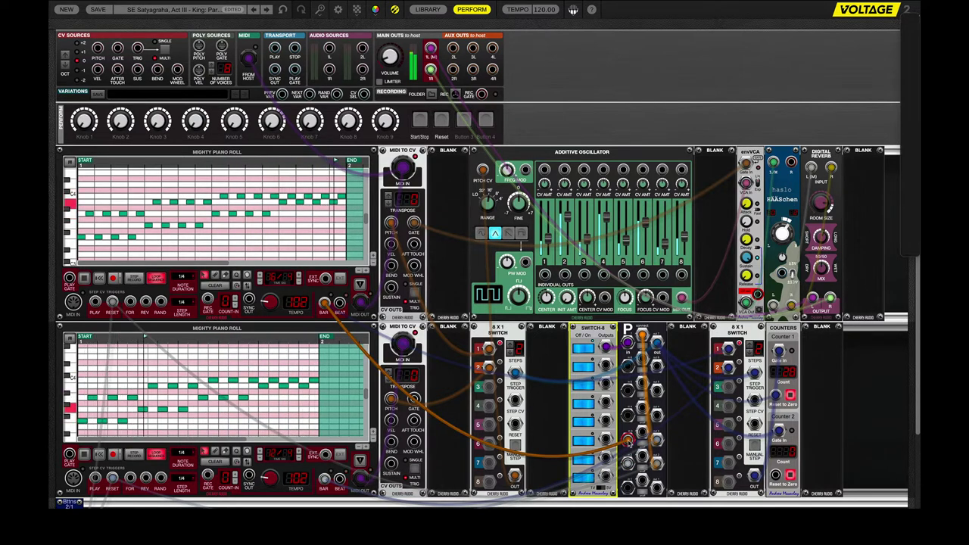
drag(627, 442, 628, 465)
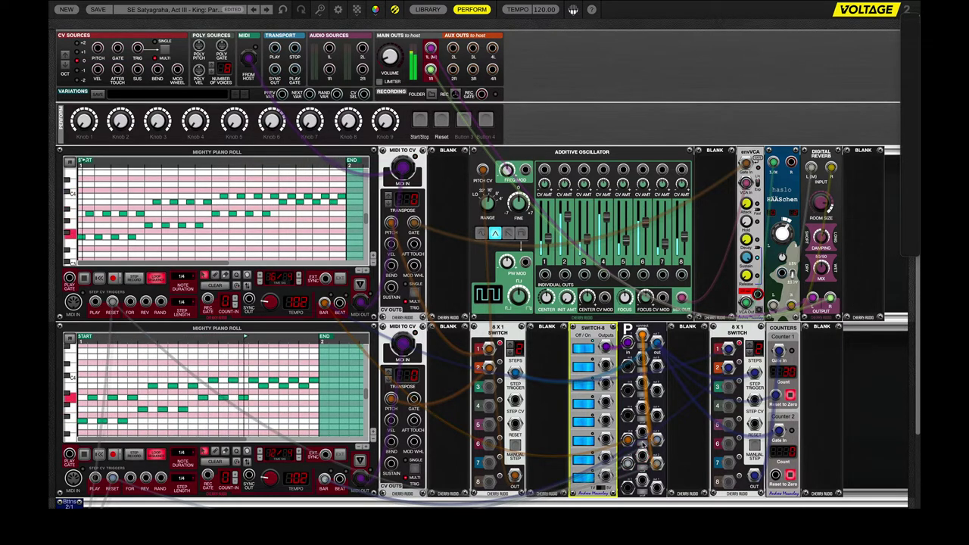
drag(324, 303, 629, 440)
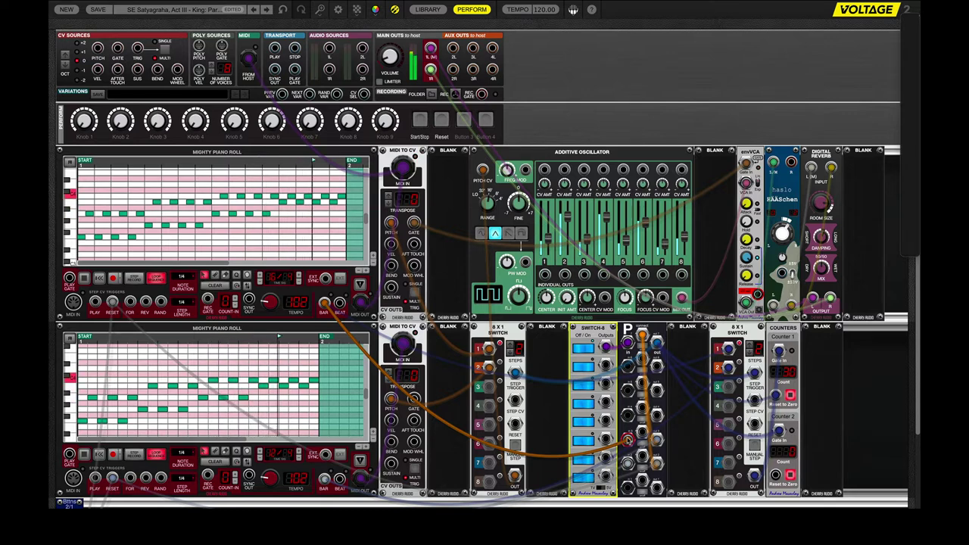
Move P's cable to the lower neighbouring jack, link Switch-8's top output, and remove the blue switch cable.
drag(627, 437, 658, 438)
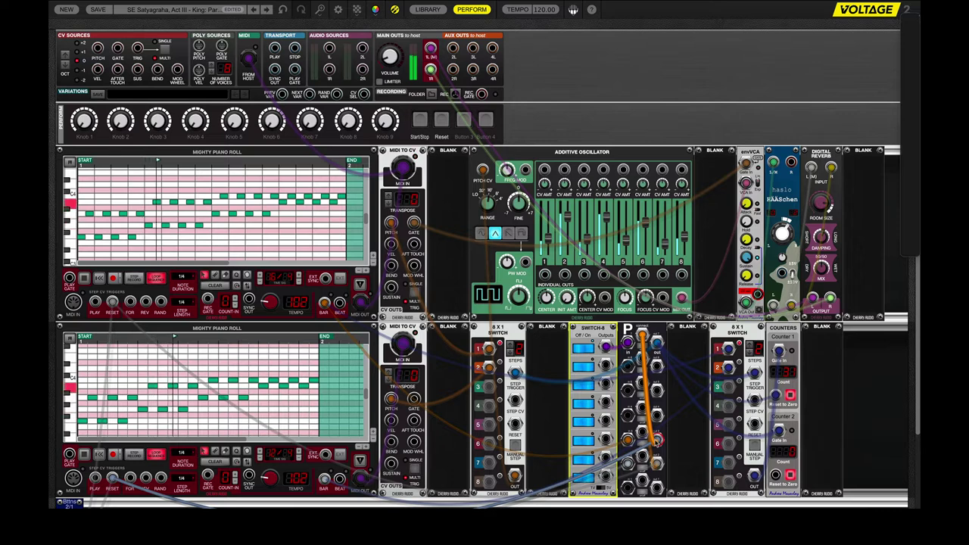
drag(657, 438, 657, 458)
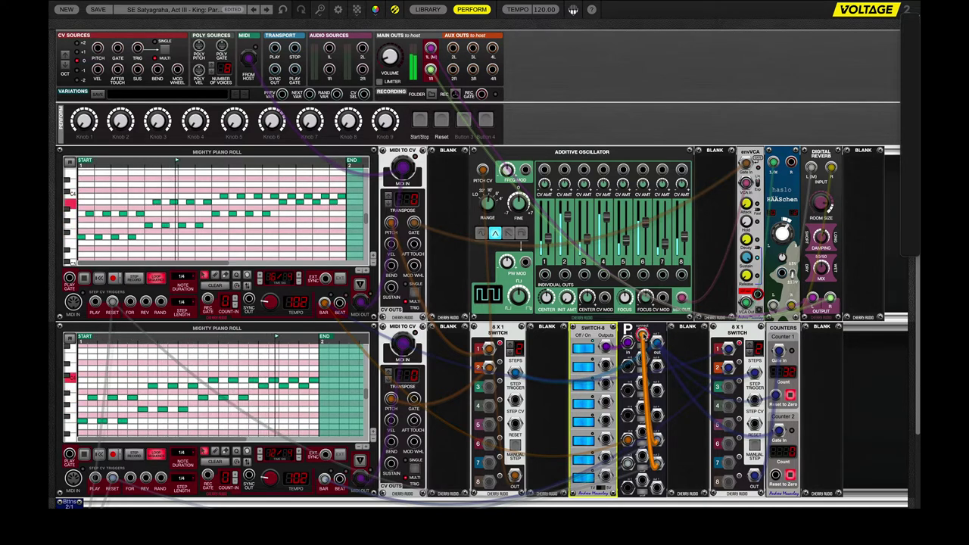
drag(605, 346, 628, 340)
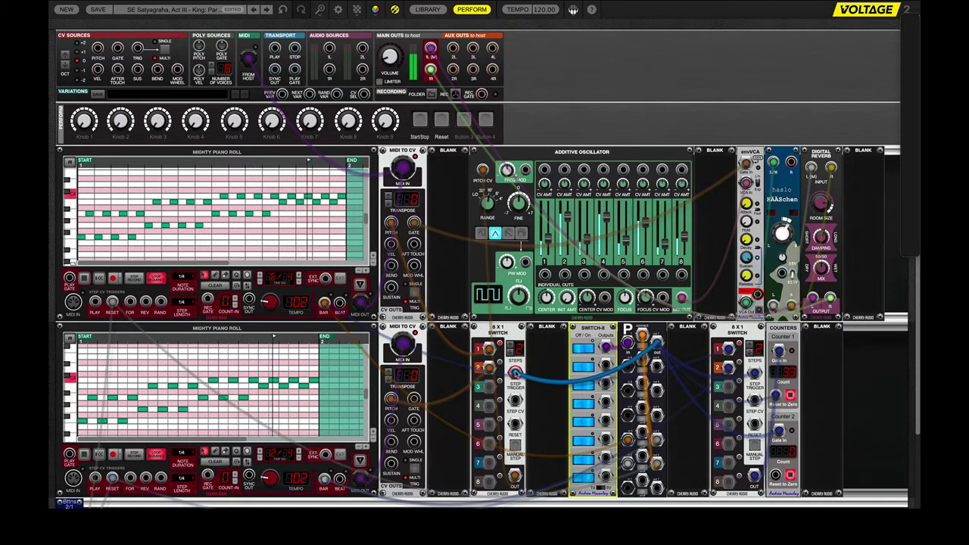
drag(515, 374, 657, 438)
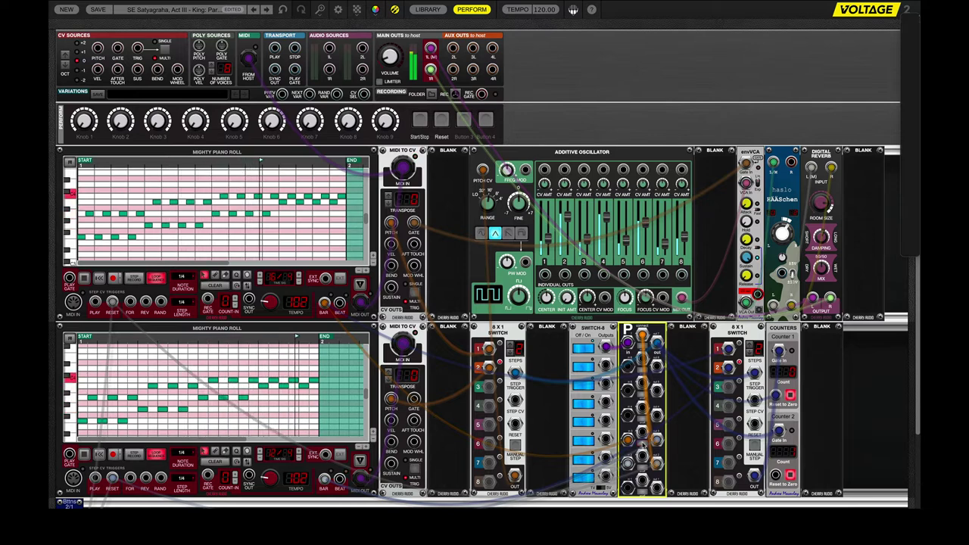
Cable the top piano roll's BAR jack into P and patch P's top jack to a lower output.
drag(324, 303, 627, 440)
drag(642, 333, 657, 440)
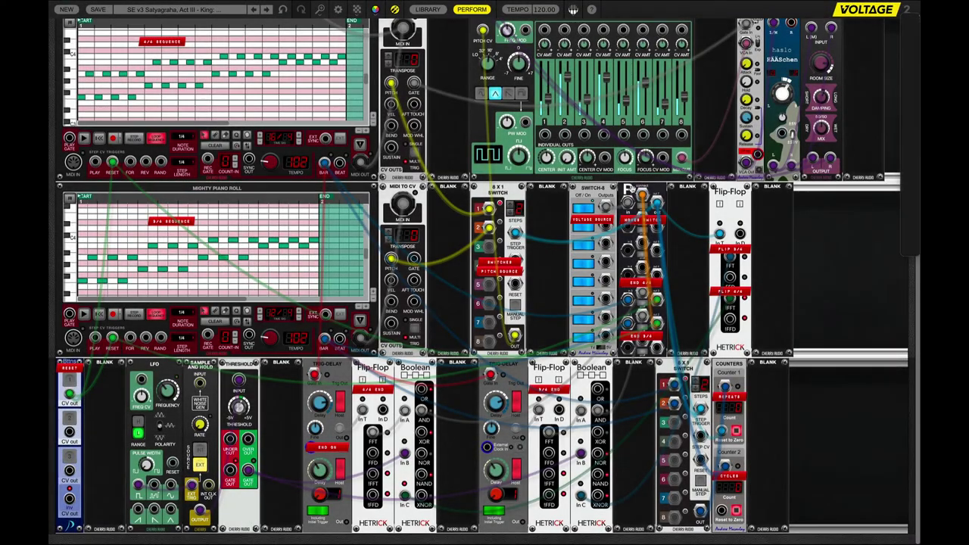
click(655, 187)
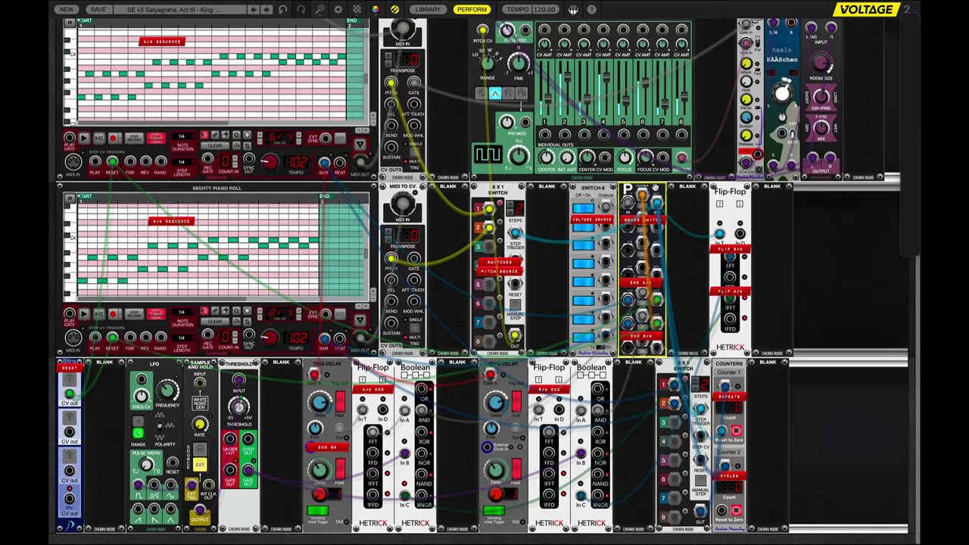
click(842, 240)
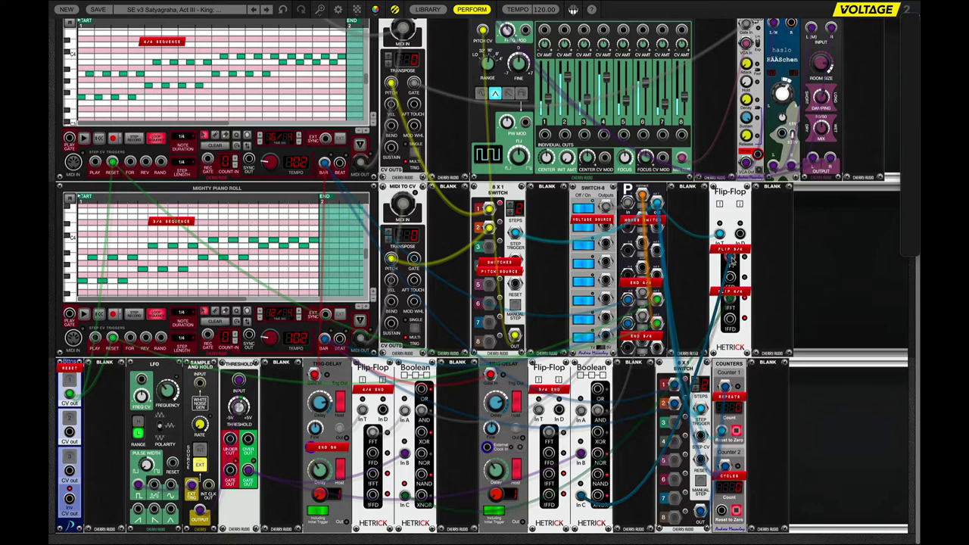
Connect the Flip-Flop's FLIP 4/4 and FLIP 3/4 outputs to the two Boolean modules' In C jacks.
drag(730, 259, 730, 301)
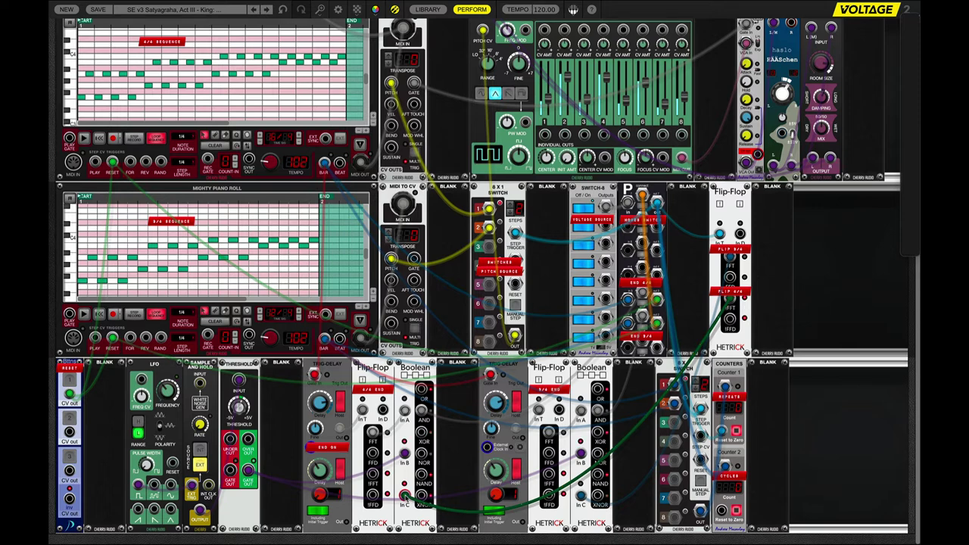
drag(739, 293, 731, 304)
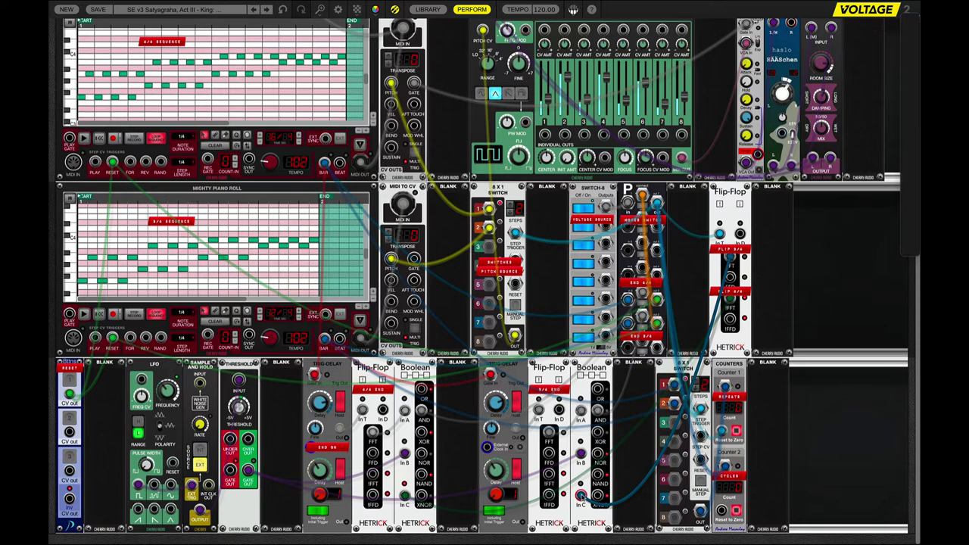
Start the patch playing from the Perform panel's Start/Stop button.
scroll(449, 105, up, 4)
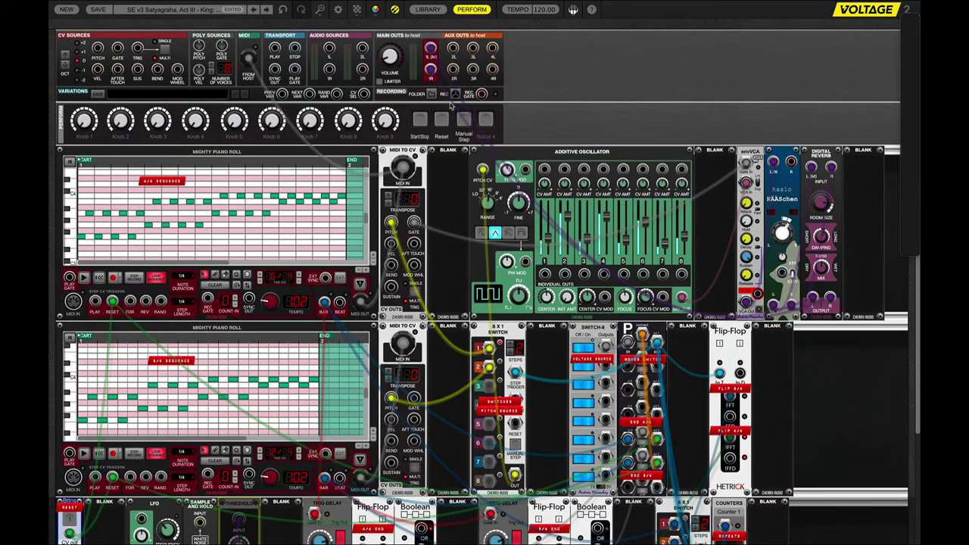
click(422, 123)
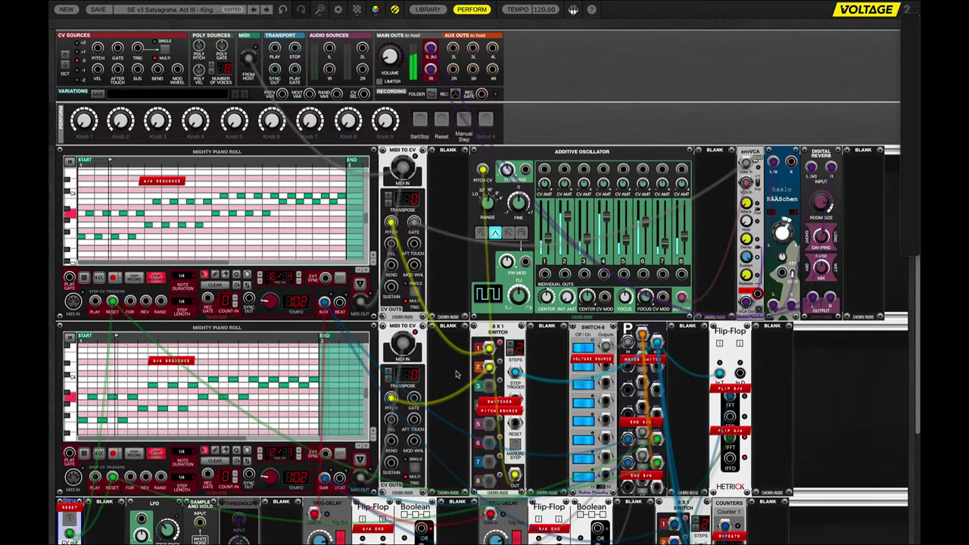
scroll(449, 384, down, 4)
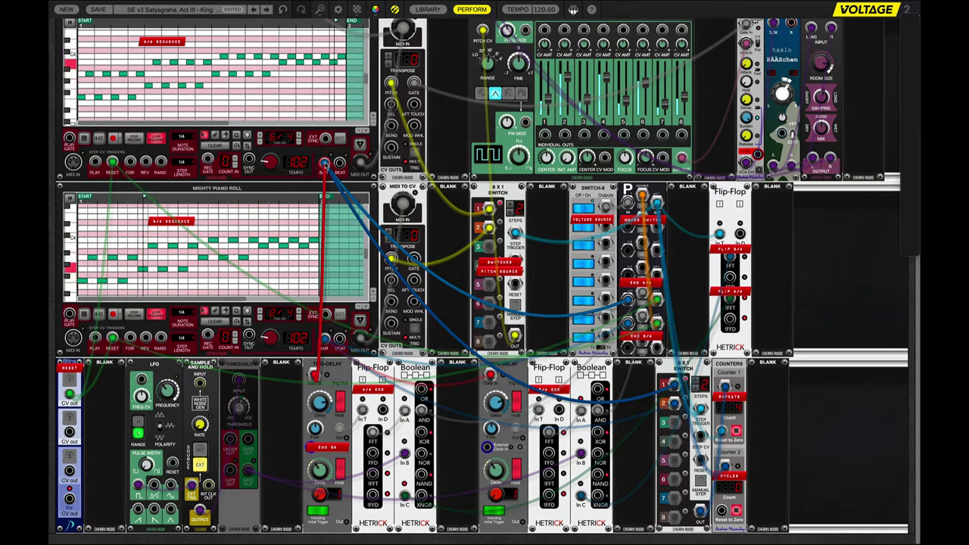
Send the bar trigger to Trig-Delay Gate In and Flip-Flop FFT to Boolean In B, cabling In C.
drag(324, 162, 368, 401)
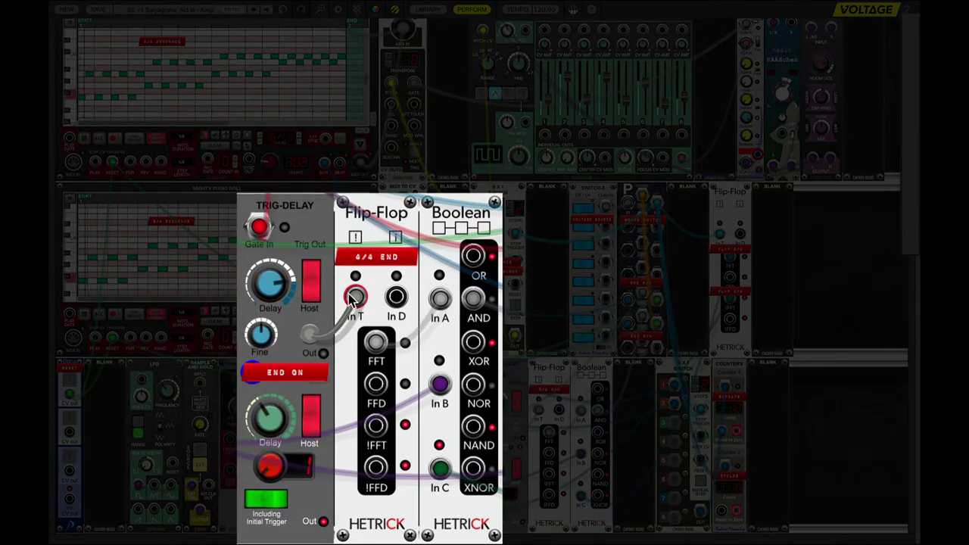
drag(356, 297, 263, 234)
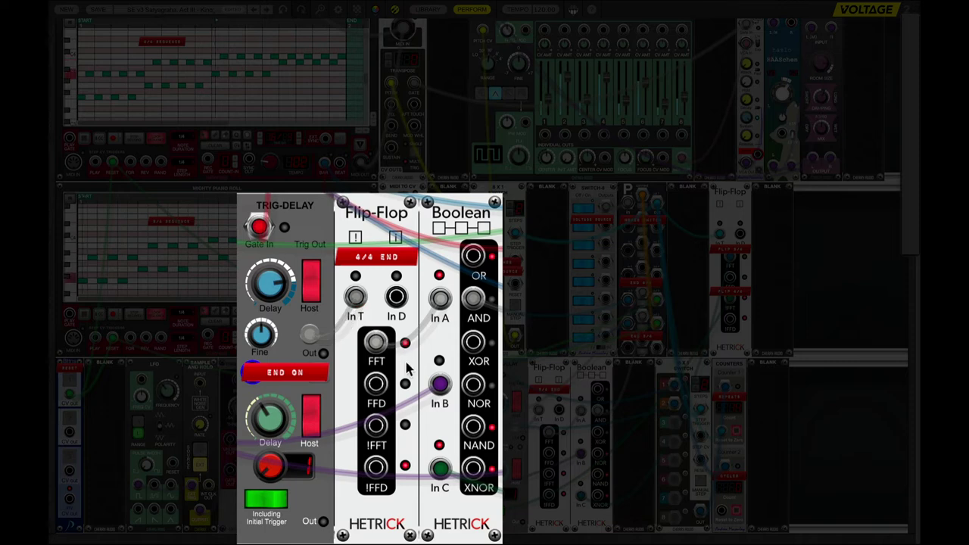
drag(440, 299, 411, 365)
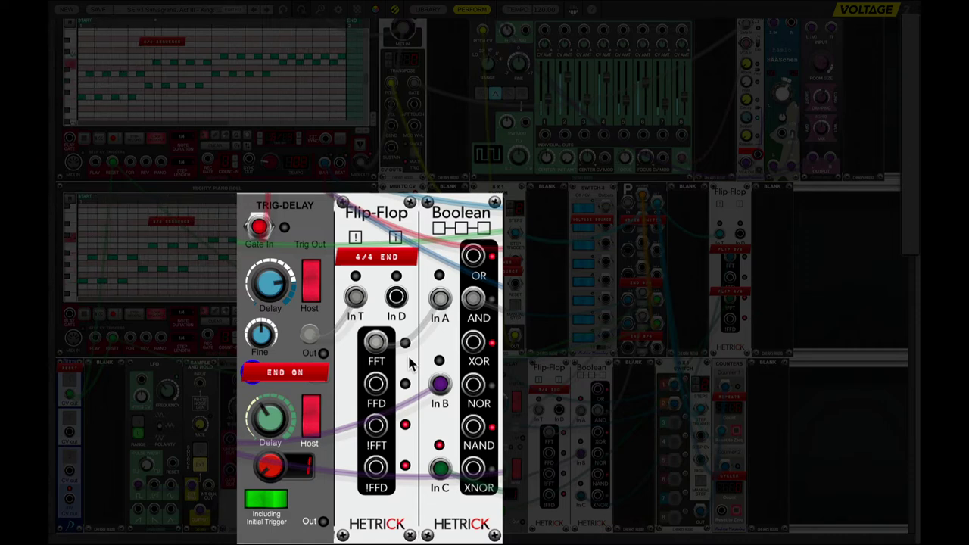
click(440, 469)
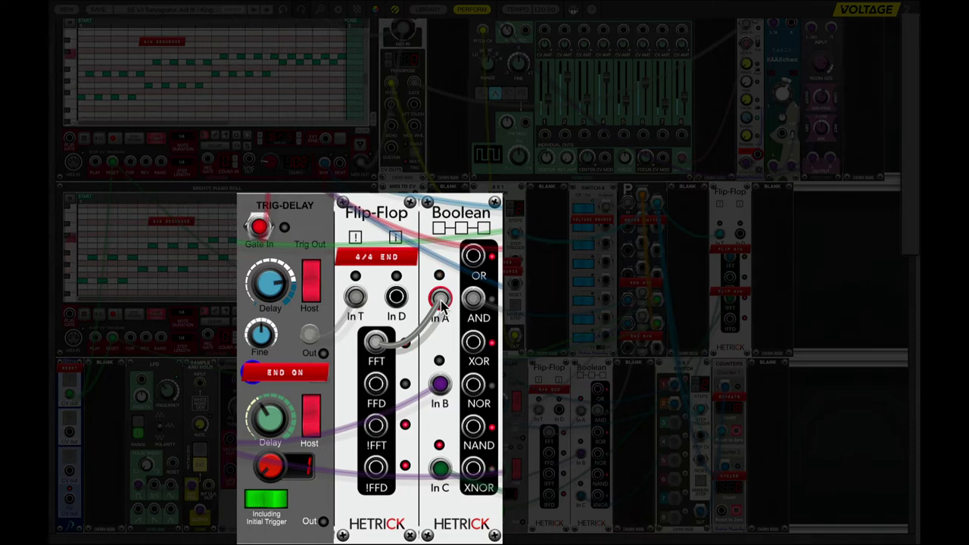
mouse_move(440, 299)
mouse_down()
mouse_move(443, 401)
mouse_move(444, 389)
mouse_up()
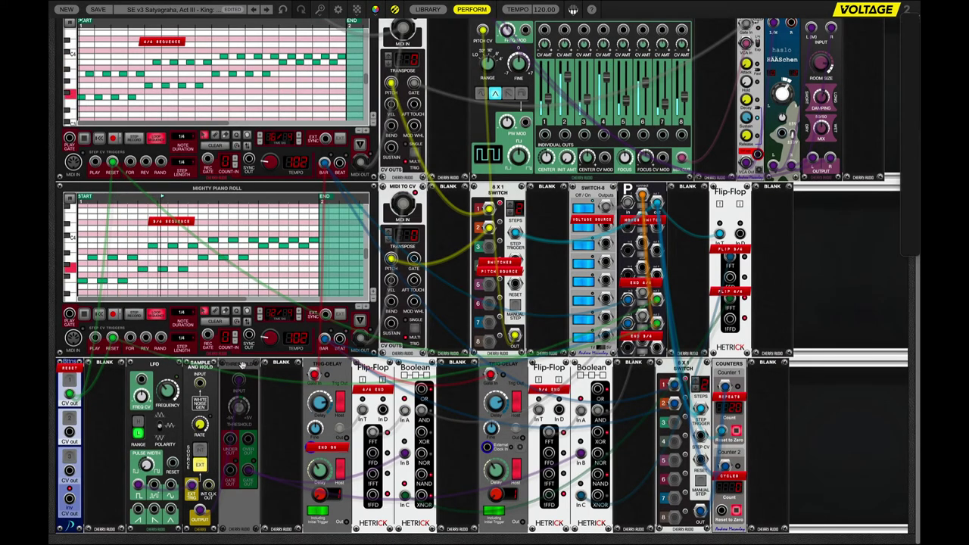
Take the Threshold module out of bypass with Bypass Module, then select the LFO module.
right_click(242, 365)
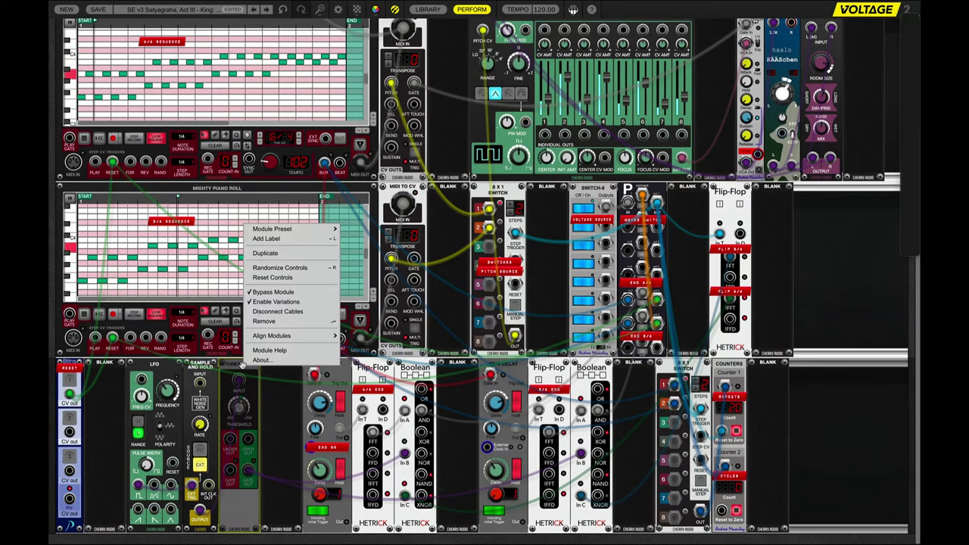
click(275, 293)
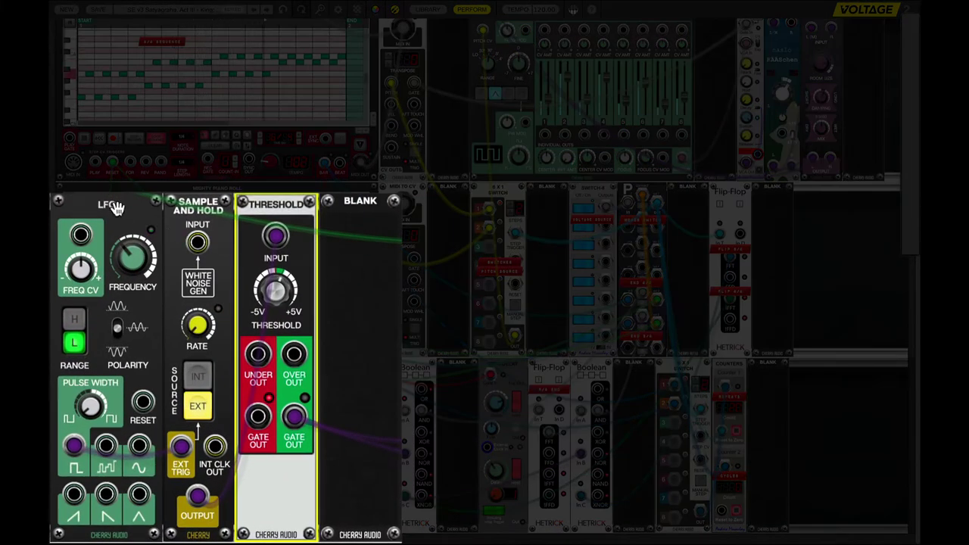
click(116, 207)
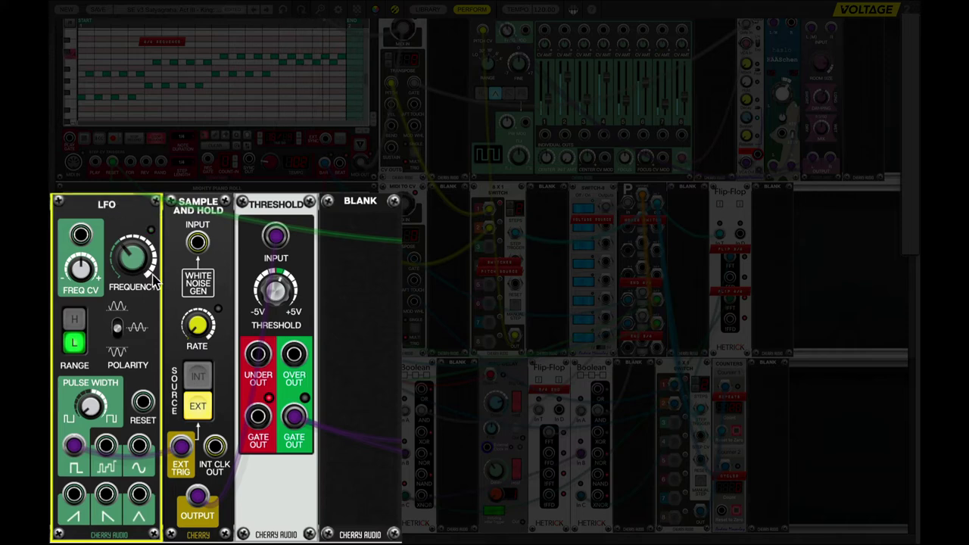
mouse_move(137, 262)
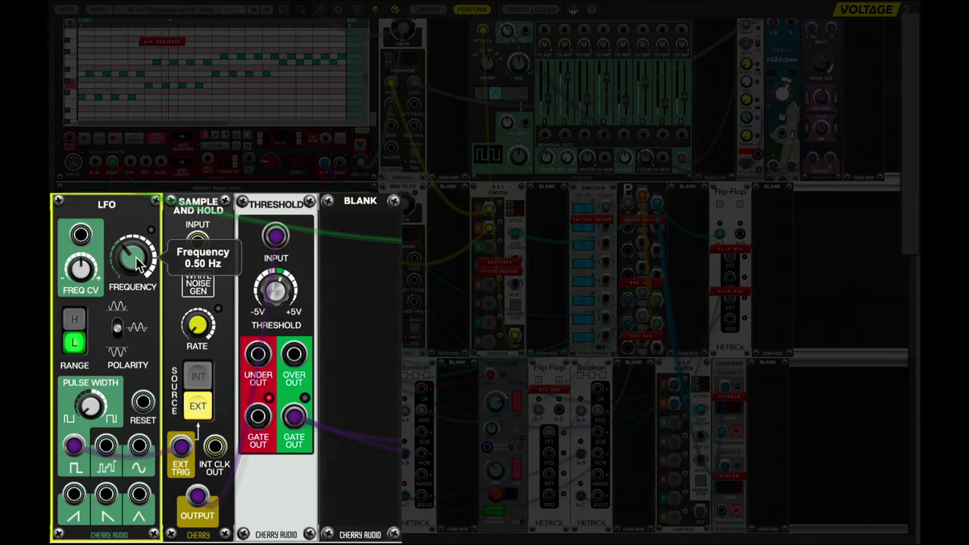
Cable the LFO square output to Sample and Hold EXT TRIG, and its OUTPUT to Threshold INPUT.
mouse_move(88, 408)
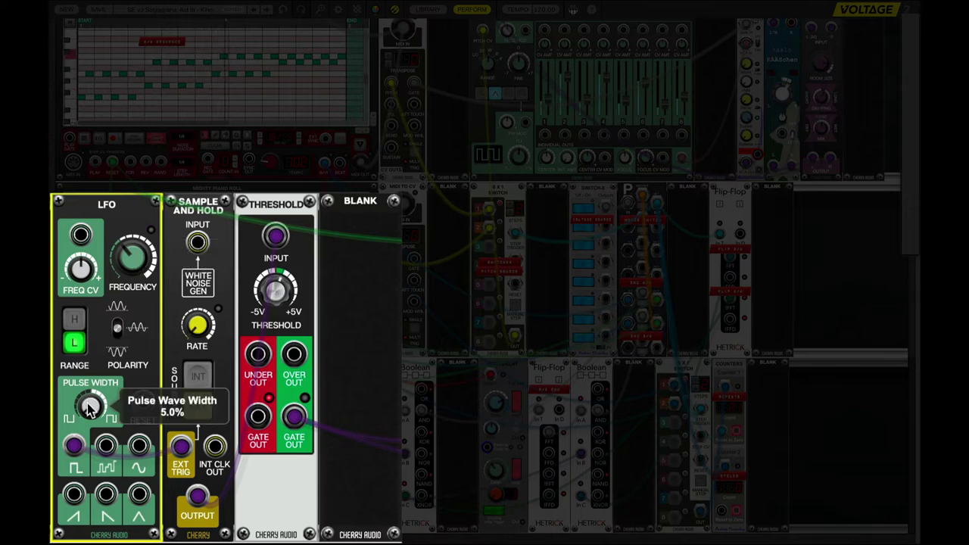
drag(73, 445, 182, 447)
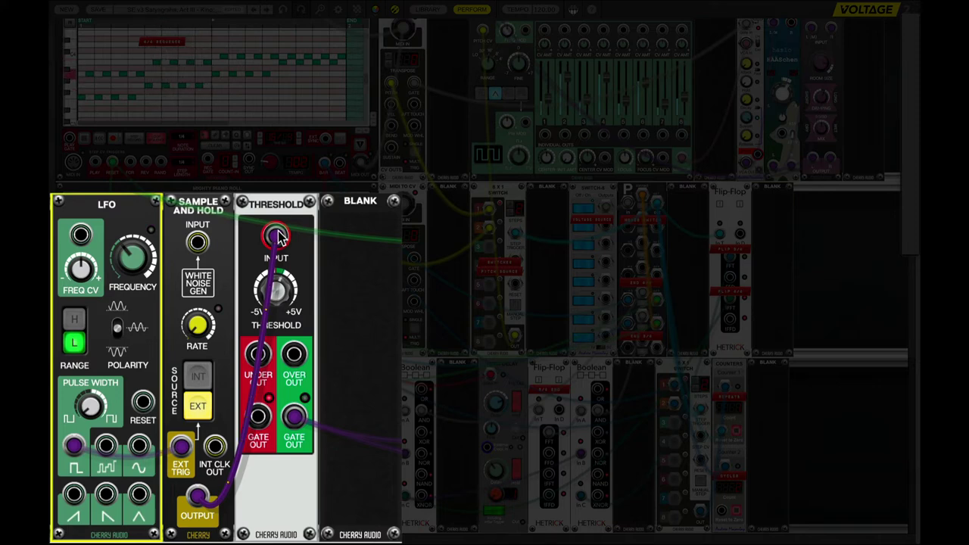
drag(278, 236, 278, 236)
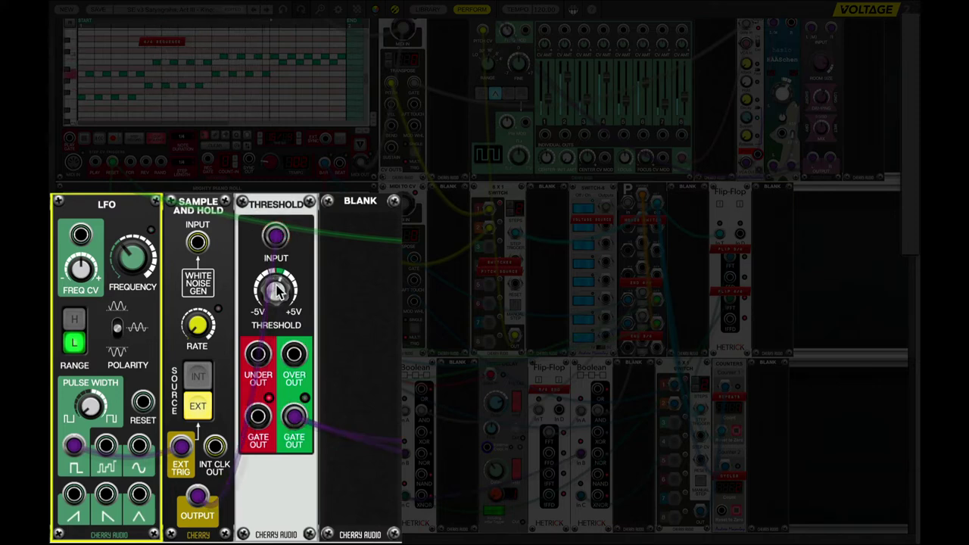
mouse_move(280, 301)
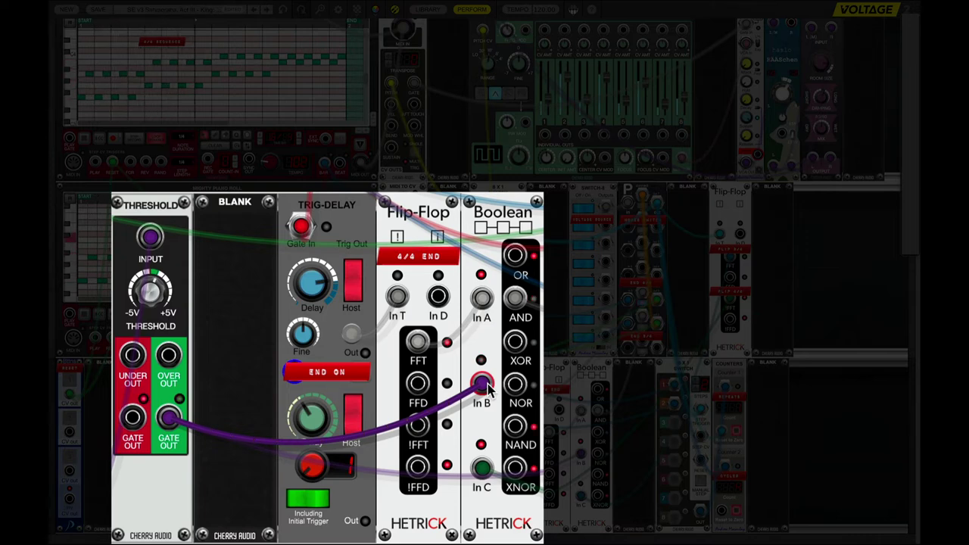
Plug Threshold GATE OUT into Boolean In B, then rework the cables at In C and In A.
drag(487, 387, 487, 387)
drag(482, 468, 482, 468)
drag(482, 297, 490, 302)
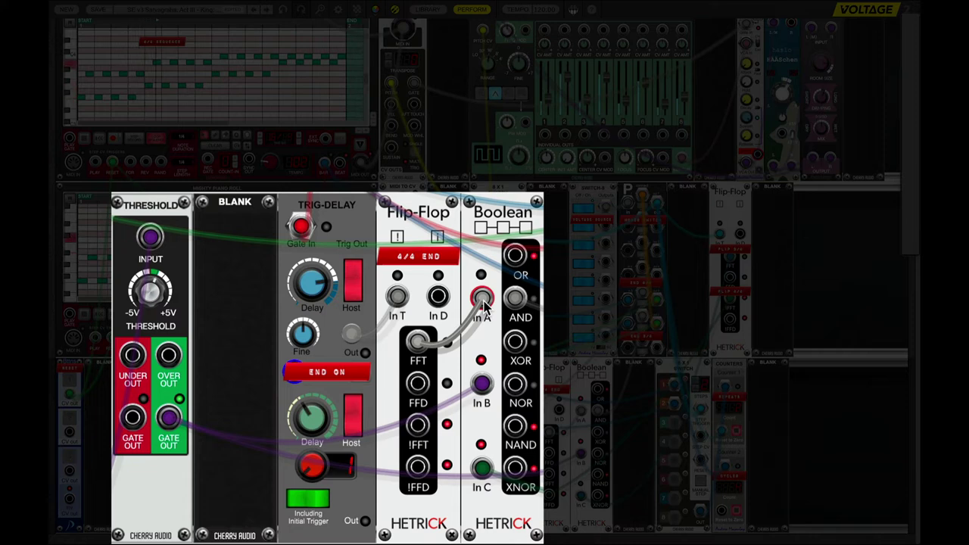
drag(484, 303, 484, 385)
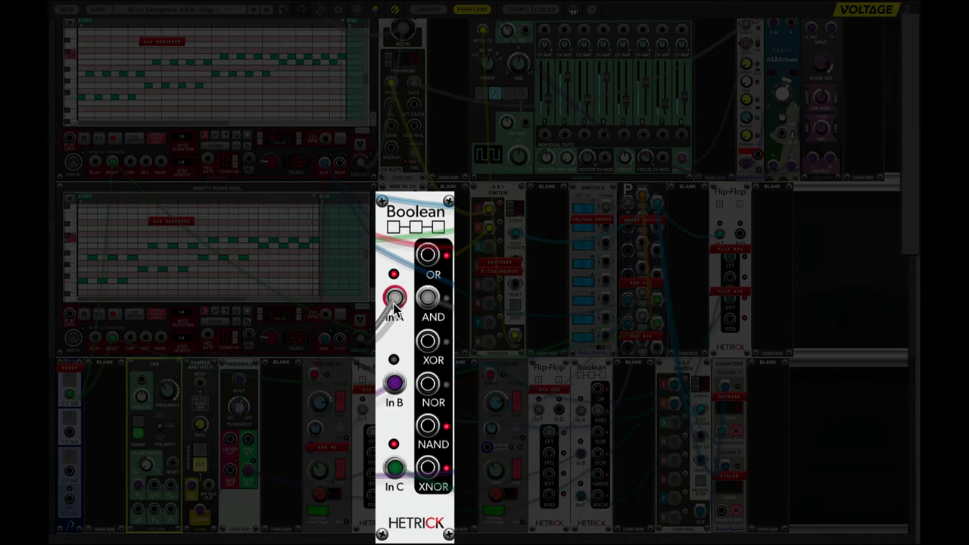
Move the Boolean module's cable end from the In A jack to the In B jack.
drag(394, 302, 395, 390)
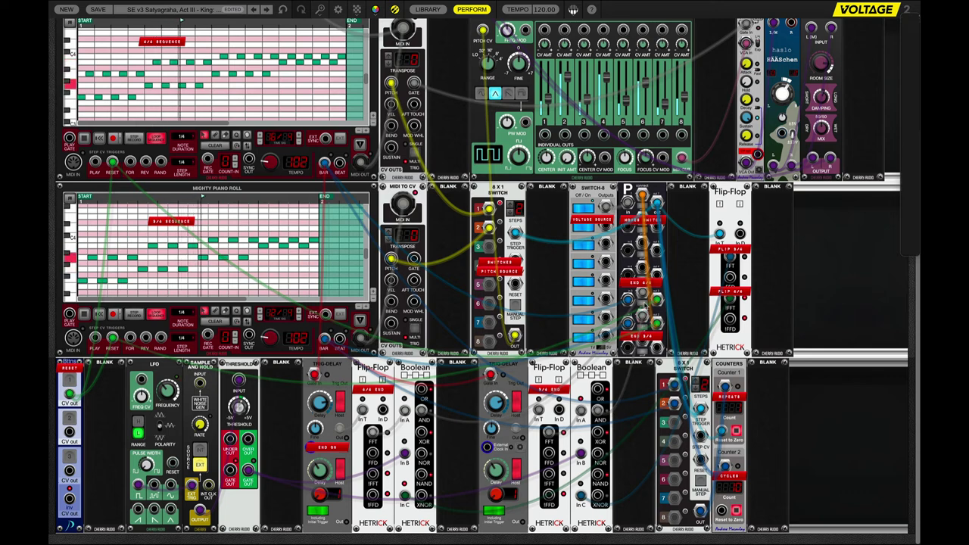
Patch a new cable from the P module's output jack down to the Boolean module's input.
drag(642, 315, 606, 413)
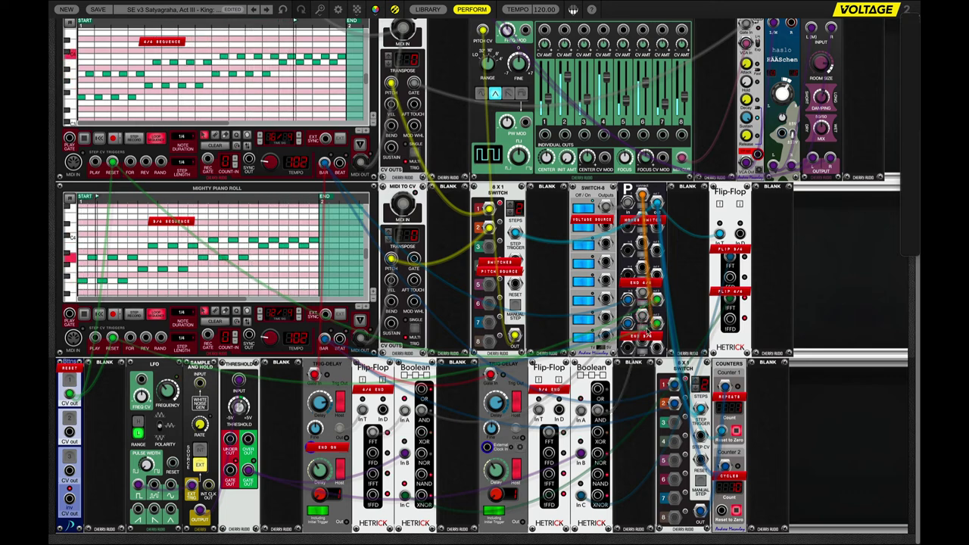